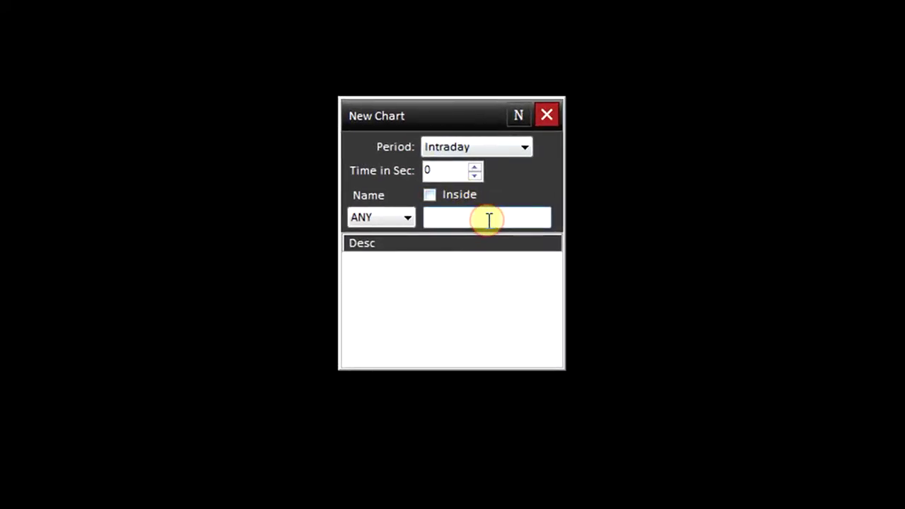
Open a new intraday chart for HDFC and enlarge it to fill the workspace.
{"action": "left_click", "coordinate": [489, 220]}
{"action": "type", "text": "h"}
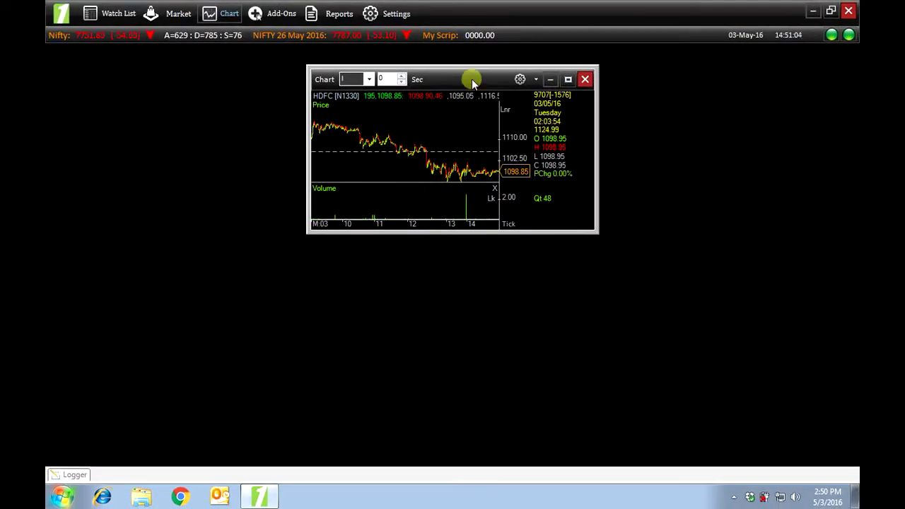
{"action": "left_click_drag", "start_coordinate": [472, 78], "coordinate": [452, 252]}
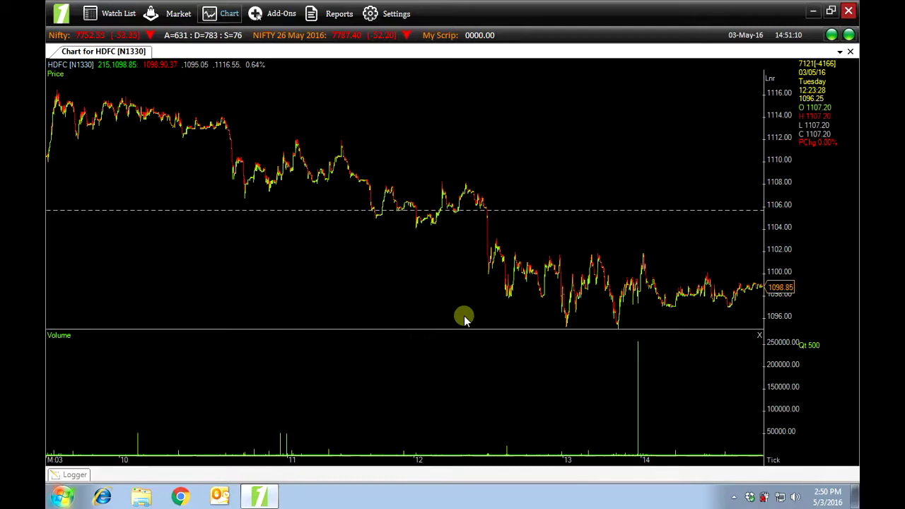
Zoom the HDFC tick chart in on the most recent prices and back out to the whole trading day.
{"action": "scroll", "coordinate": [464, 318], "scroll_direction": "up", "scroll_amount": 4}
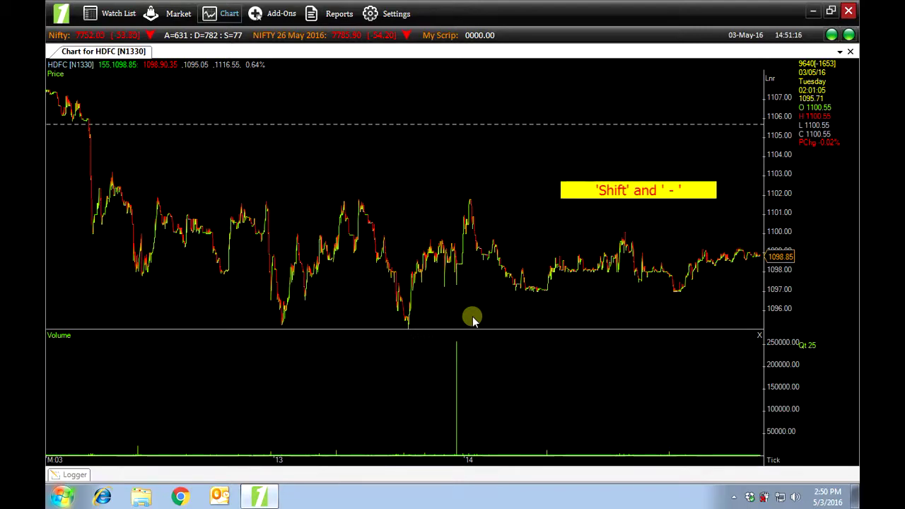
{"action": "key", "text": "shift+minus"}
{"action": "key", "text": "shift+minus"}
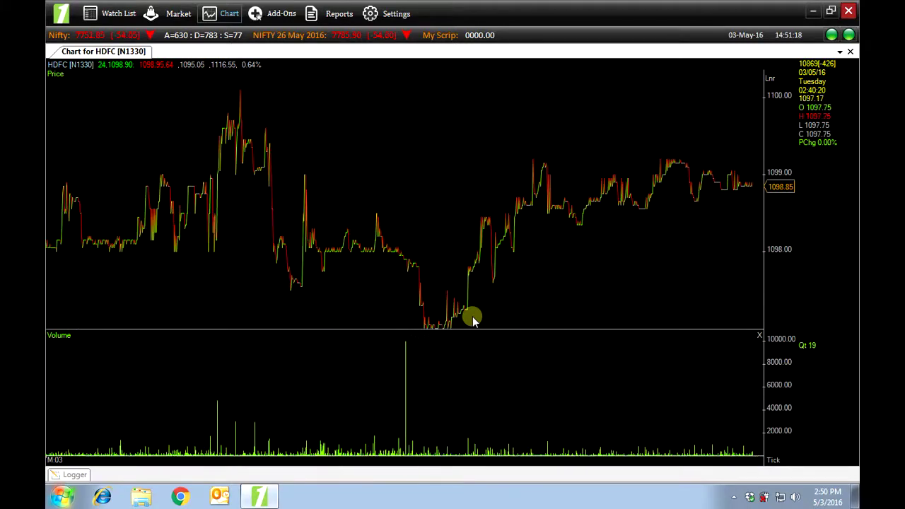
{"action": "key", "text": "shift+plus"}
{"action": "key", "text": "shift+plus"}
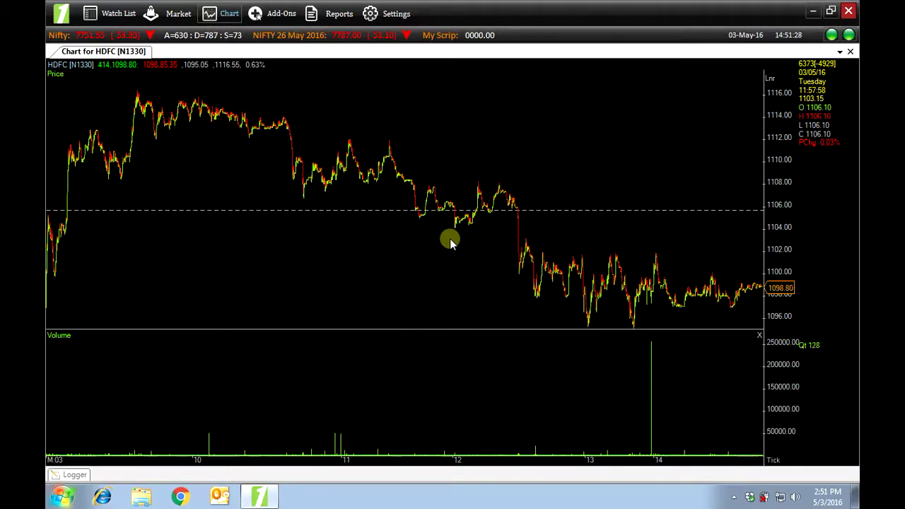
Set the chart's custom bar size to 1 minute 30 seconds in the Bar Size/Display settings.
{"action": "key", "text": "ctrl+i"}
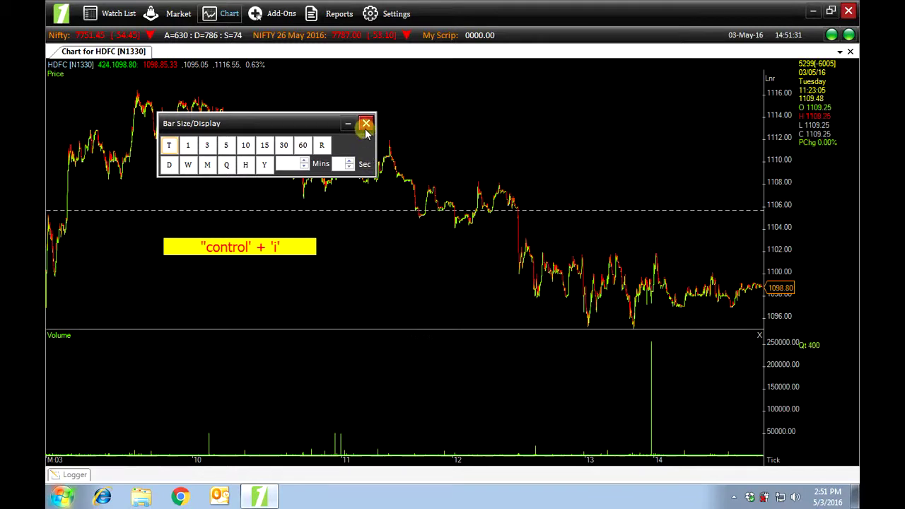
{"action": "left_click", "coordinate": [366, 124]}
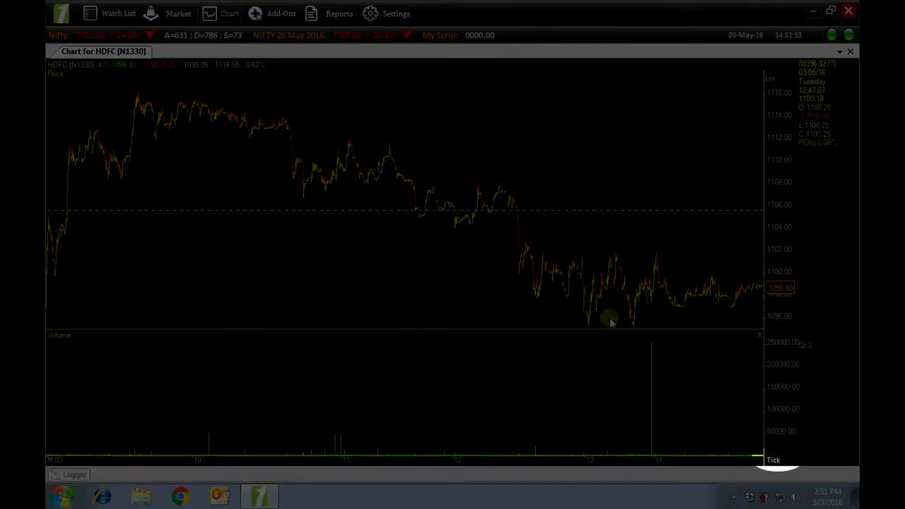
{"action": "left_click", "coordinate": [775, 461]}
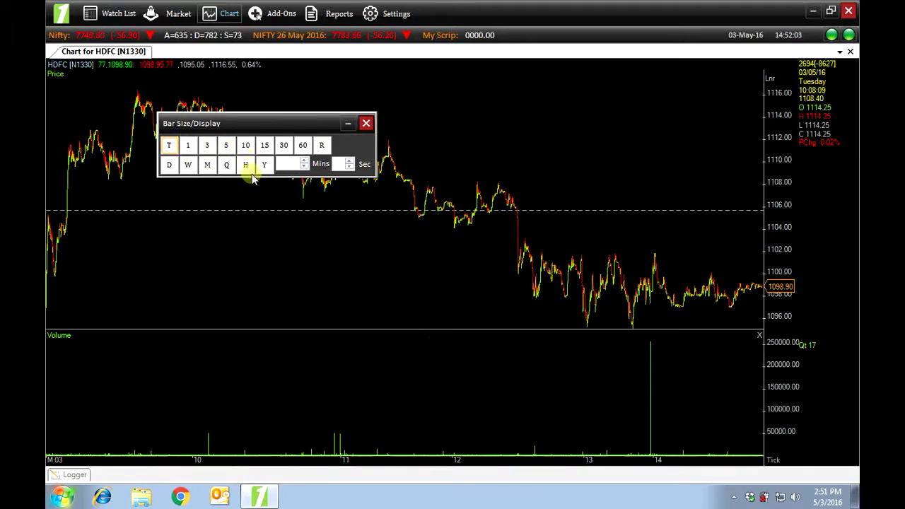
{"action": "left_click", "coordinate": [303, 162]}
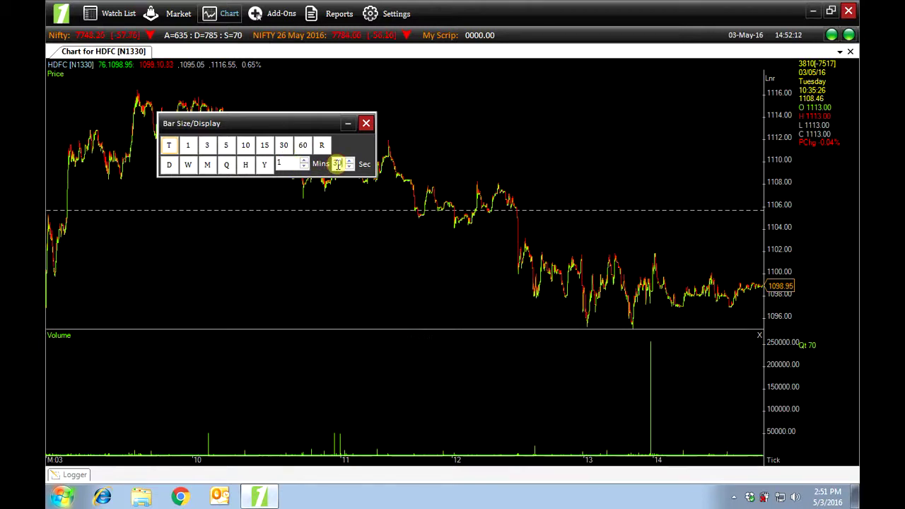
{"action": "left_click", "coordinate": [368, 123]}
{"action": "scroll", "coordinate": [539, 260], "scroll_direction": "up", "scroll_amount": 4}
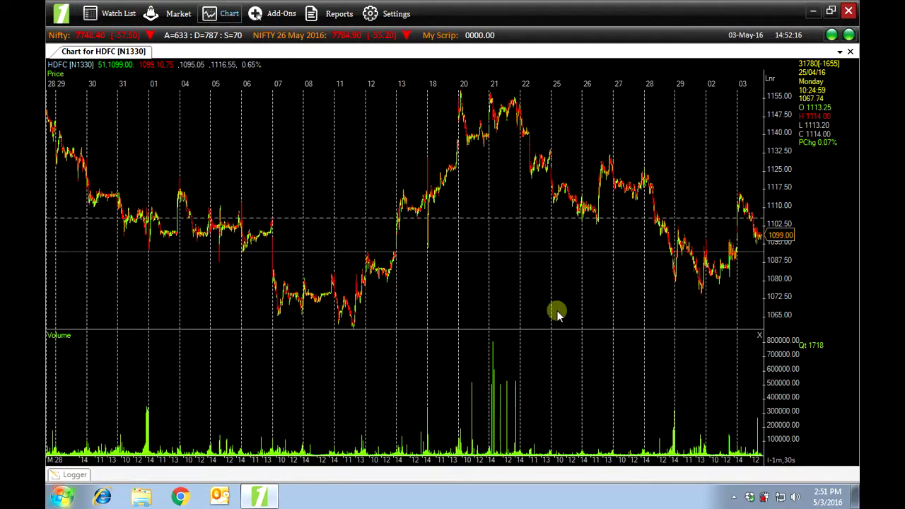
{"action": "scroll", "coordinate": [556, 314], "scroll_direction": "up", "scroll_amount": 4}
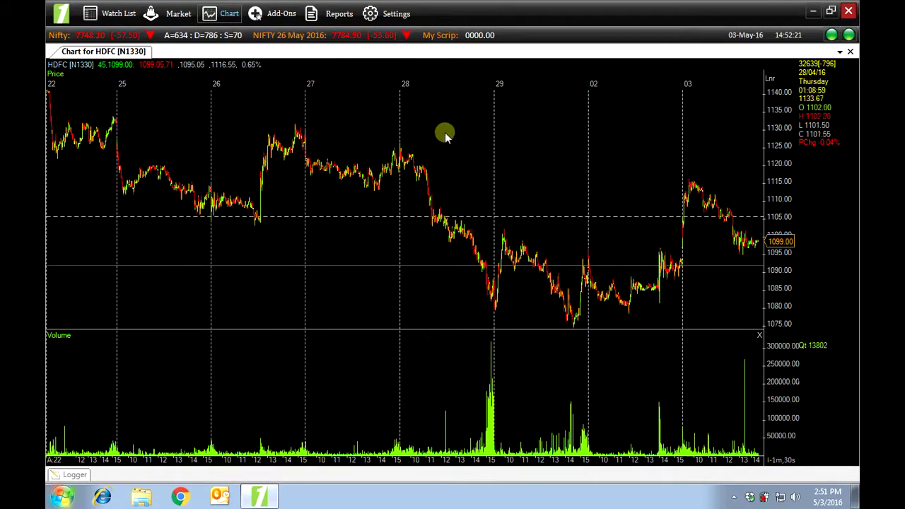
{"action": "scroll", "coordinate": [473, 269], "scroll_direction": "up", "scroll_amount": 2}
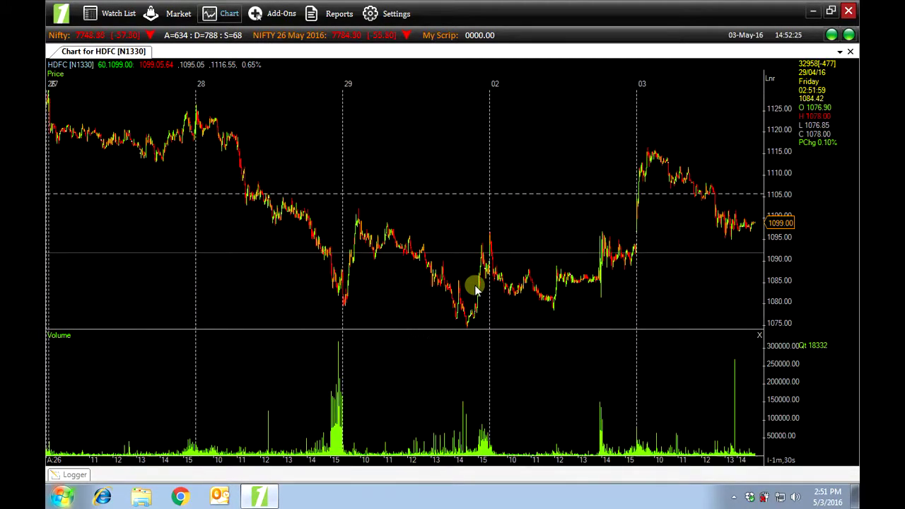
Switch the HDFC chart to daily bars, showing only the most recent candles.
{"action": "key", "text": "d"}
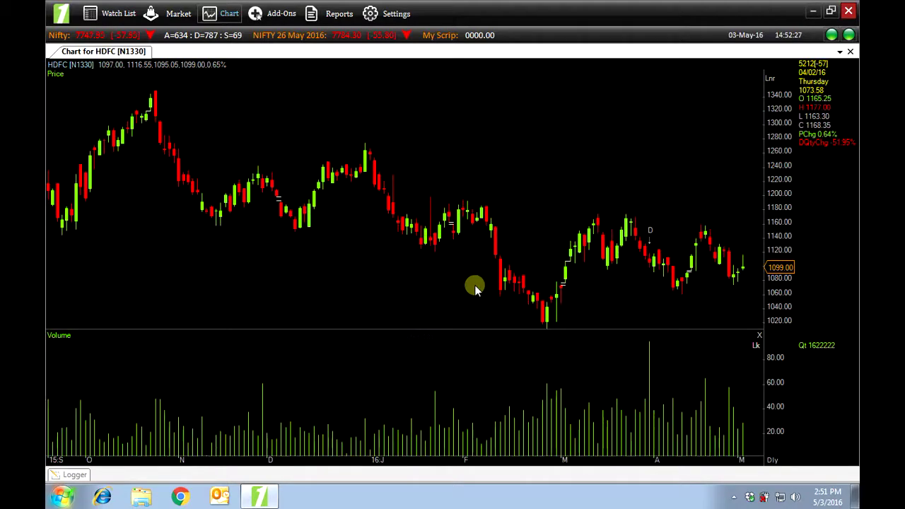
{"action": "scroll", "coordinate": [511, 312], "scroll_direction": "up", "scroll_amount": 5}
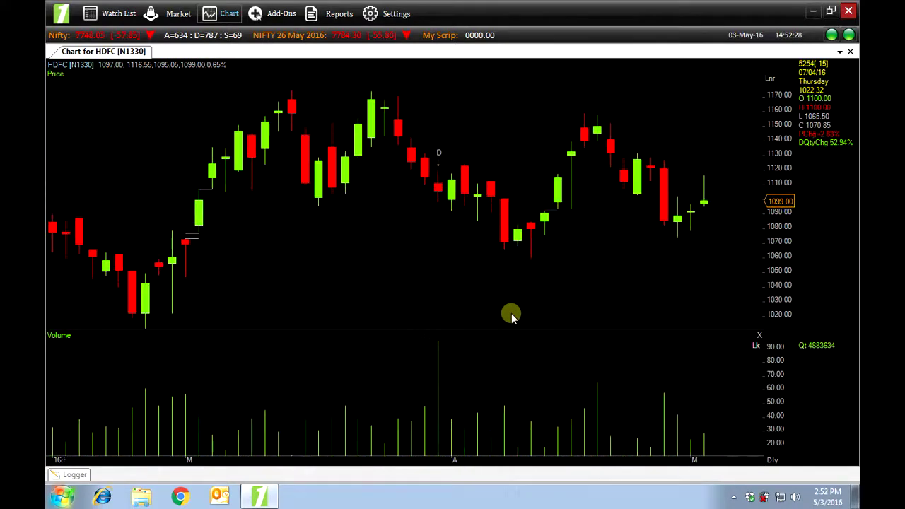
{"action": "scroll", "coordinate": [536, 301], "scroll_direction": "up", "scroll_amount": 1}
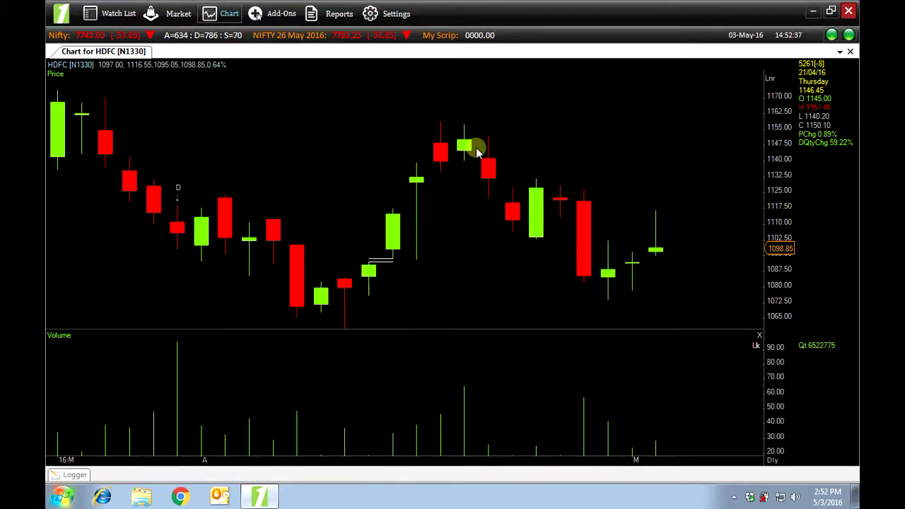
Cycle the price display through OHLC bars, line and hollow candles, returning to filled candlesticks.
{"action": "key", "text": "space"}
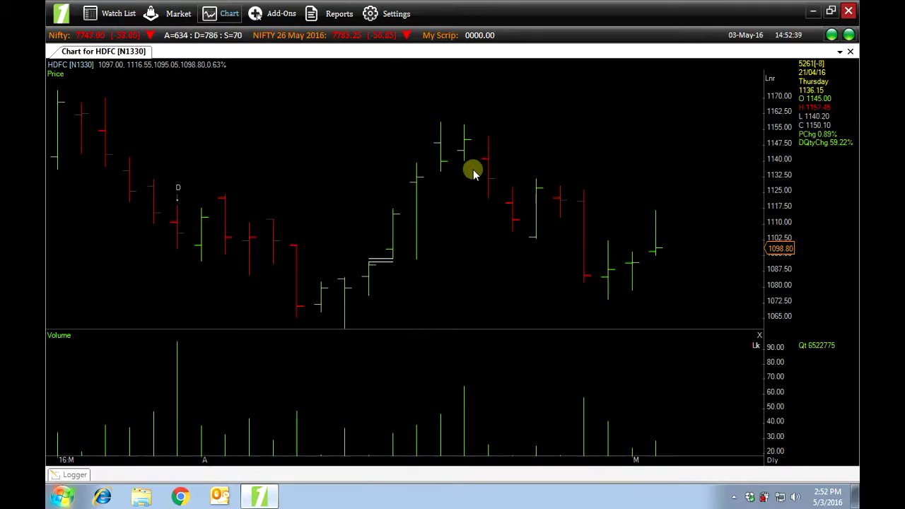
{"action": "key", "text": "space"}
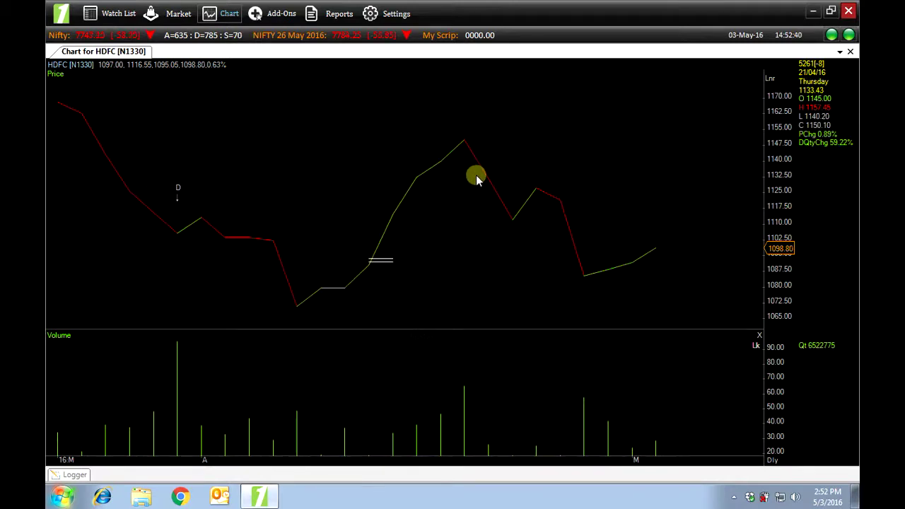
{"action": "key", "text": "space"}
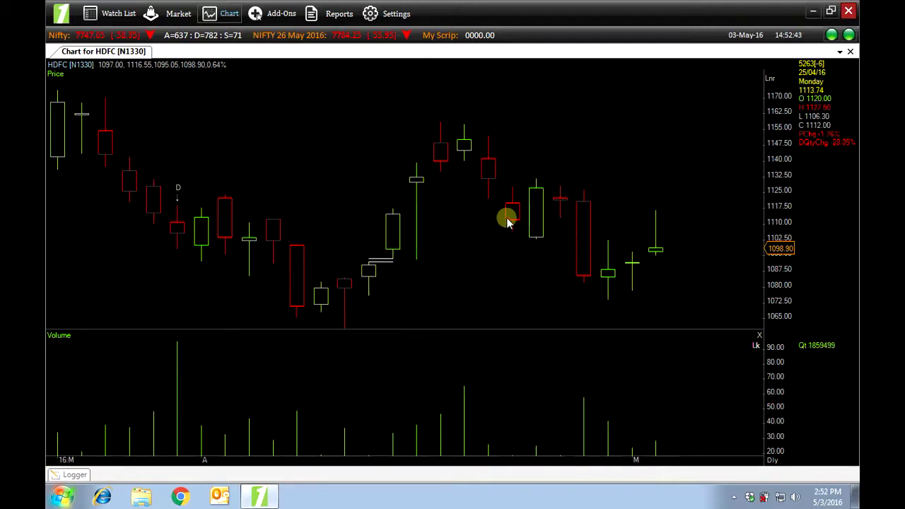
{"action": "key", "text": "space"}
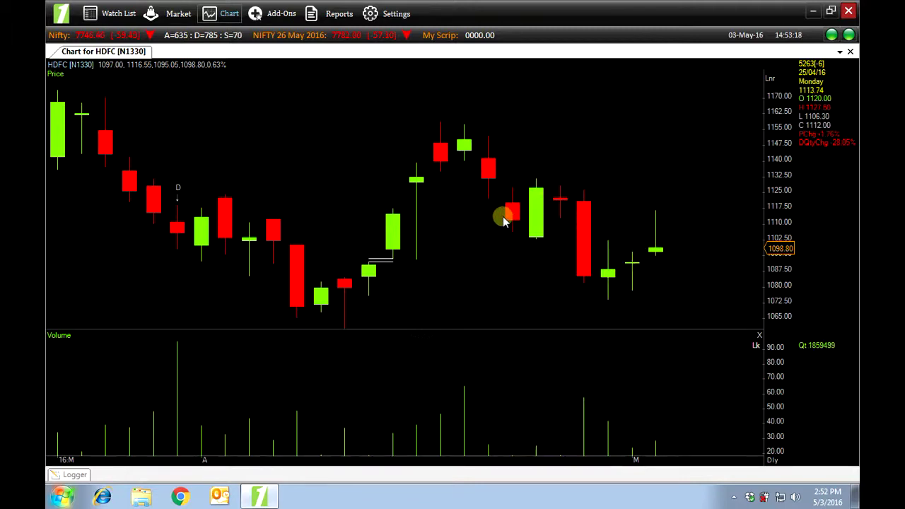
Open the Candlestick Patterns settings and filter the pattern type to Bullish.
{"action": "left_click", "coordinate": [216, 11]}
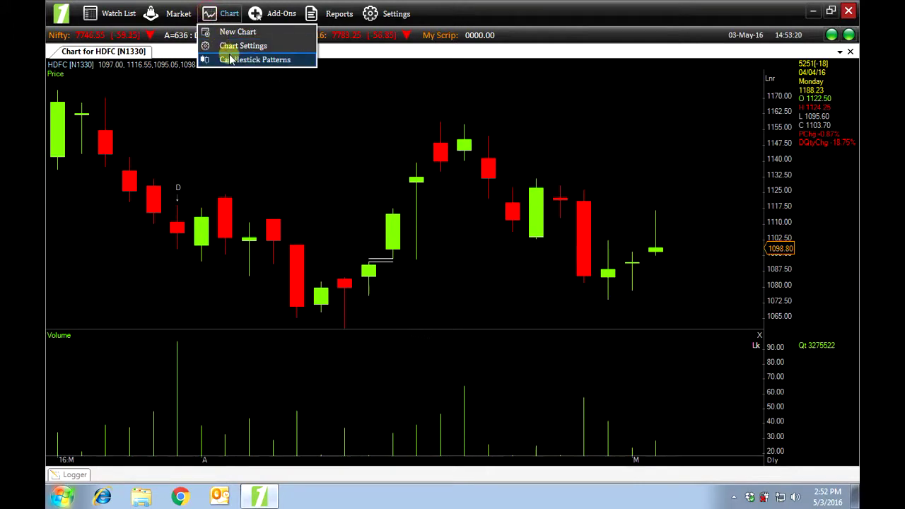
{"action": "left_click", "coordinate": [263, 61]}
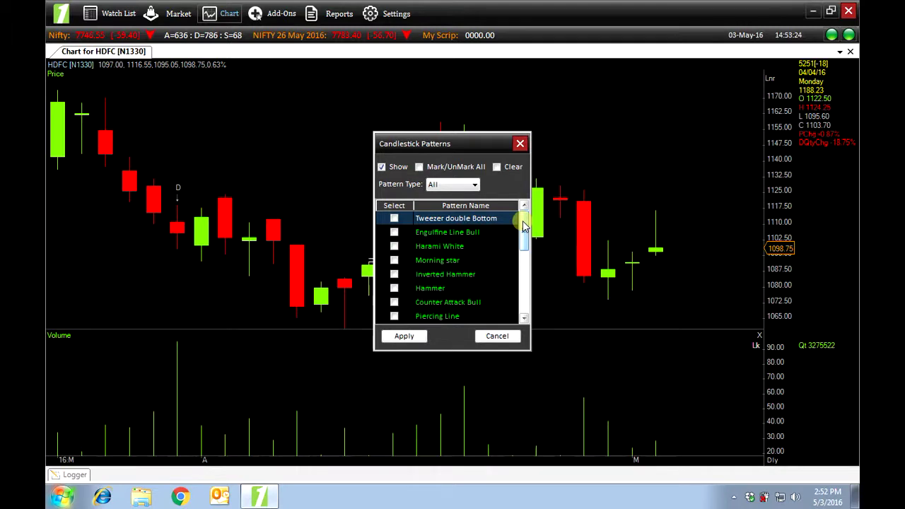
{"action": "left_click_drag", "start_coordinate": [525, 225], "coordinate": [501, 205]}
{"action": "left_click", "coordinate": [450, 184]}
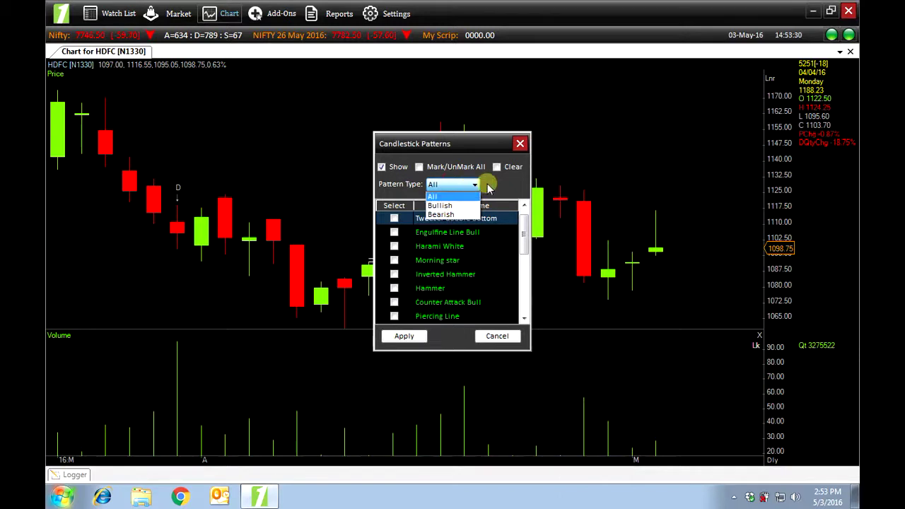
{"action": "left_click", "coordinate": [496, 186]}
{"action": "left_click", "coordinate": [462, 182]}
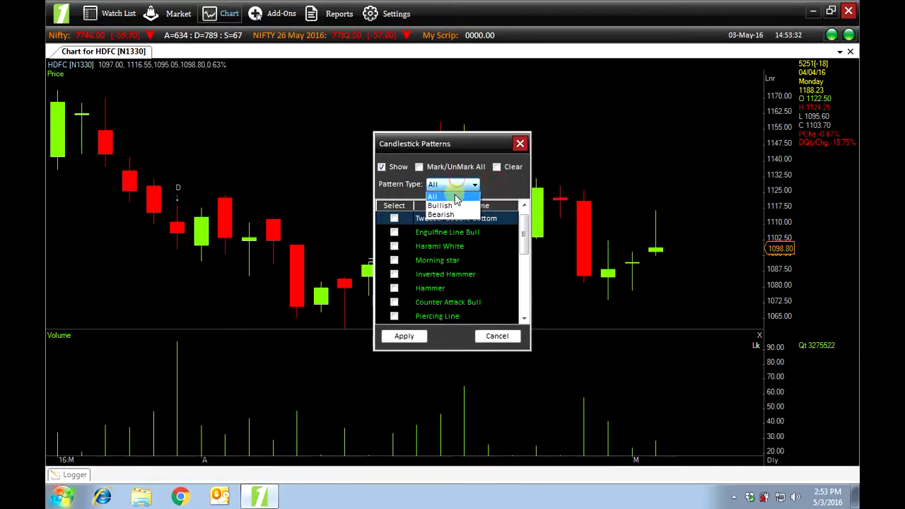
{"action": "left_click", "coordinate": [454, 205]}
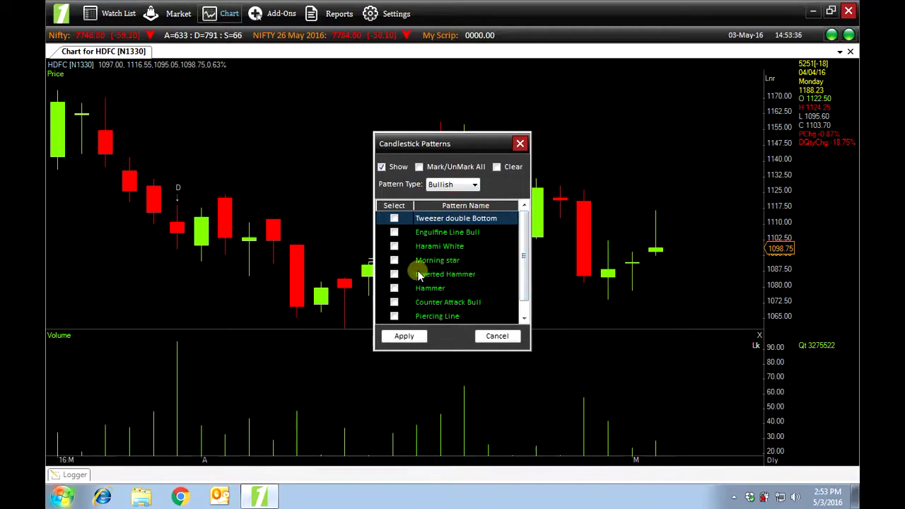
Mark the Inverted Hammer and Engulfine Line Bull patterns and apply them to the daily chart.
{"action": "left_click", "coordinate": [394, 275]}
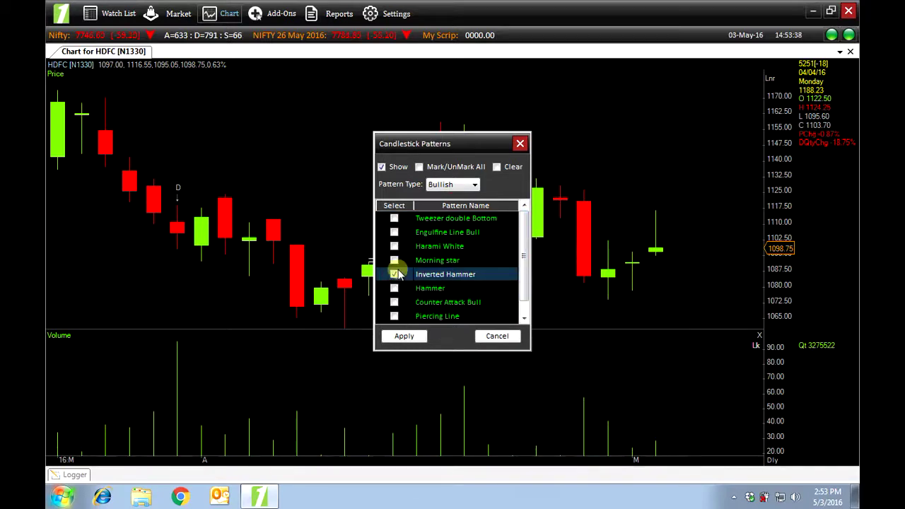
{"action": "left_click", "coordinate": [395, 234]}
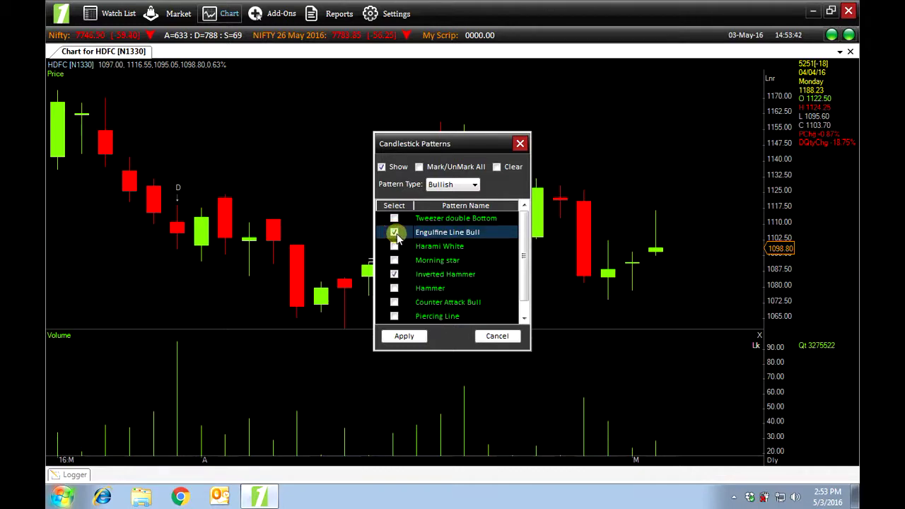
{"action": "left_click", "coordinate": [406, 338]}
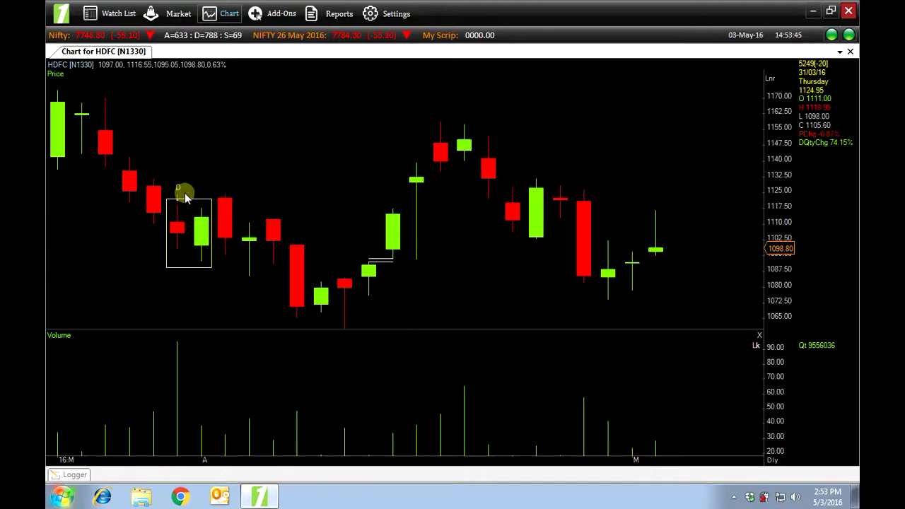
{"action": "mouse_move", "coordinate": [203, 228]}
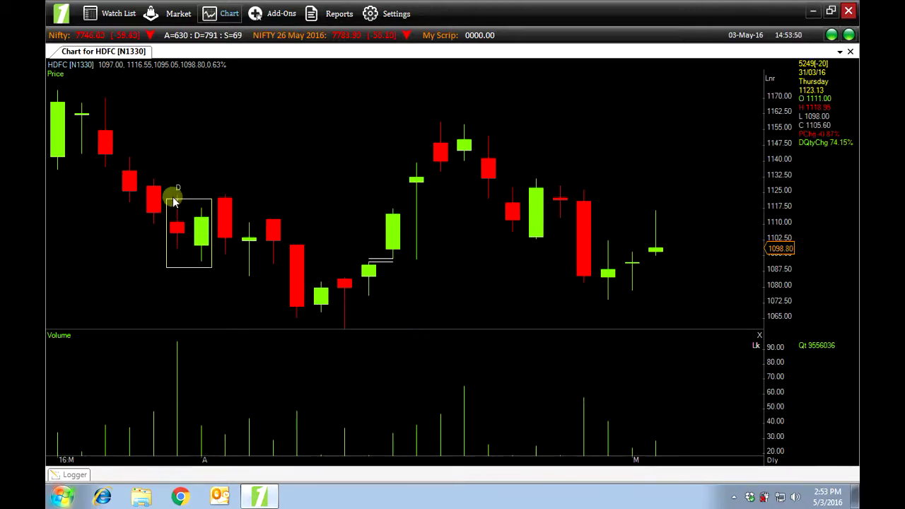
{"action": "scroll", "coordinate": [405, 256], "scroll_direction": "down", "scroll_amount": 5}
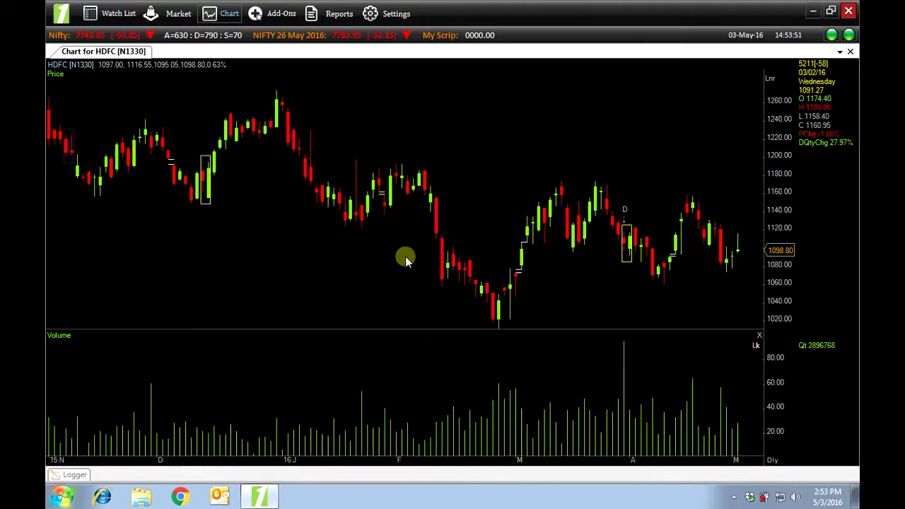
{"action": "scroll", "coordinate": [444, 249], "scroll_direction": "down", "scroll_amount": 1}
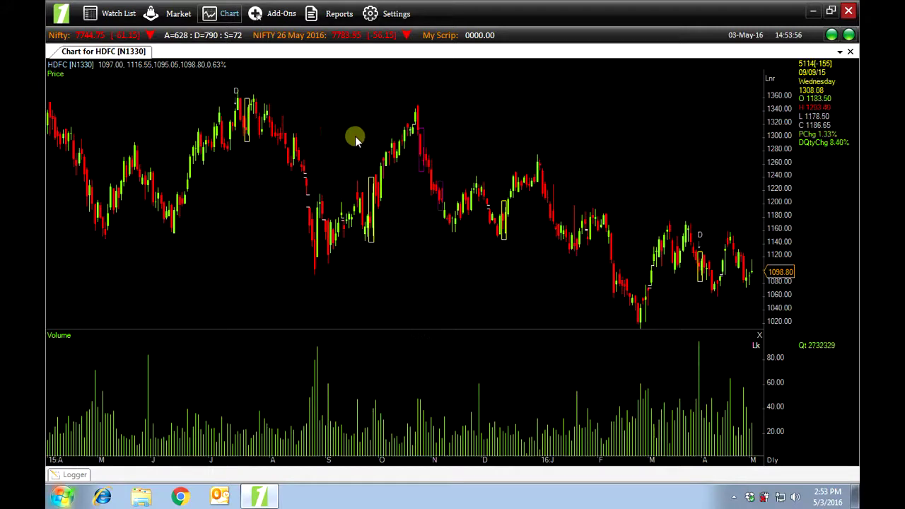
{"action": "scroll", "coordinate": [562, 278], "scroll_direction": "up", "scroll_amount": 1}
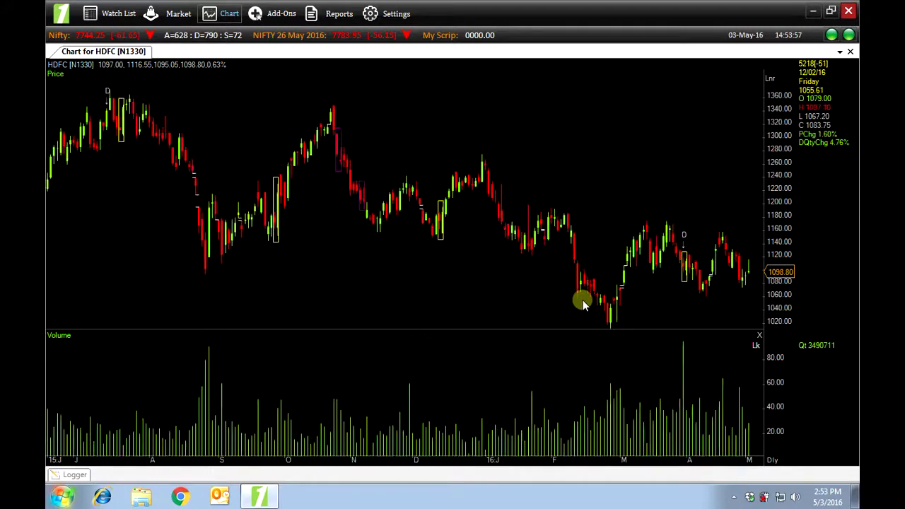